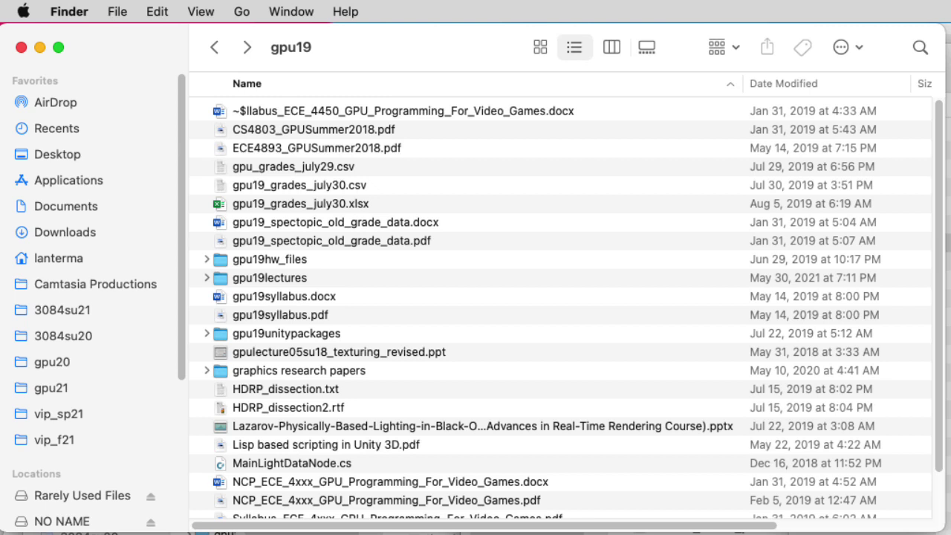
Open the gpu19unitypackages folder and select GPU19PostProcBuiltInRP.unitypackage, followed by GPU19PostProcLWRP.unitypackage
double_click(318, 336)
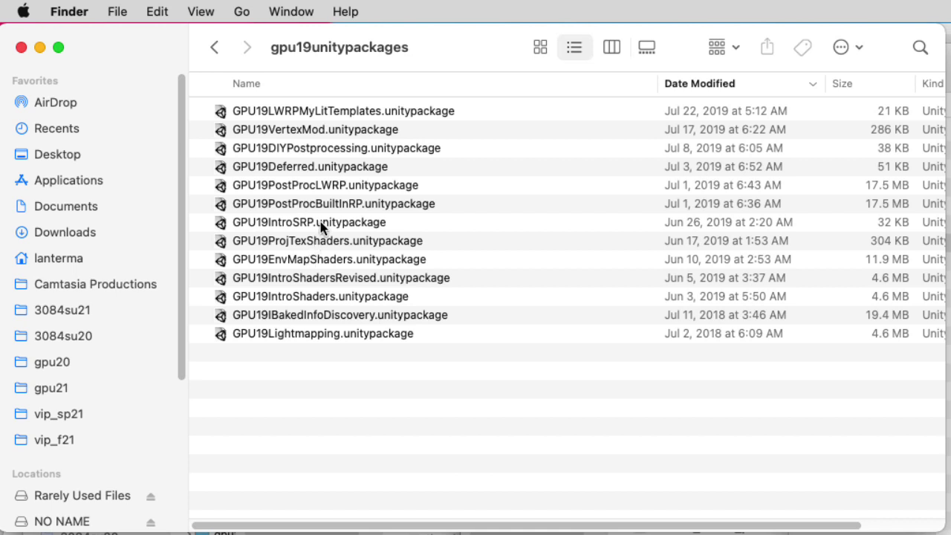
click(324, 205)
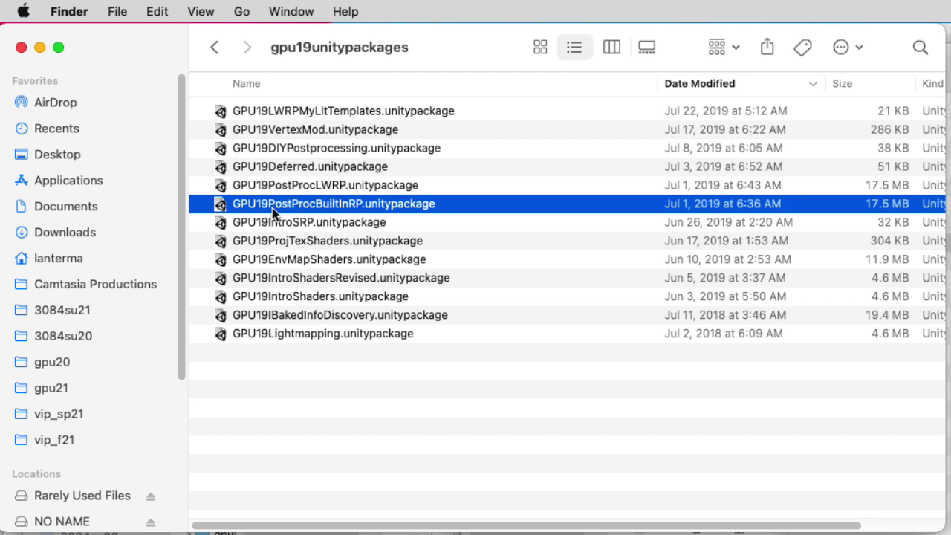
click(335, 188)
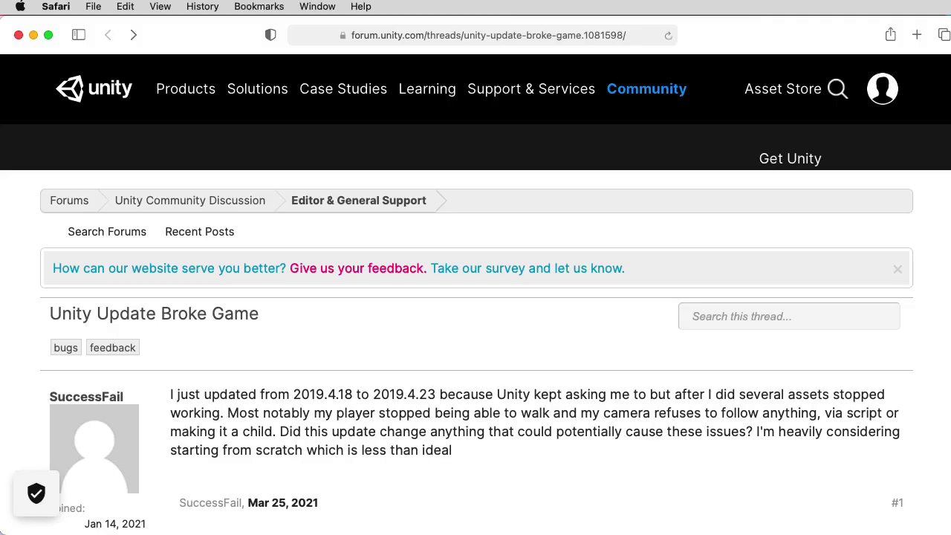
In Safari, read through the first posts of the Unity forum thread "Unity Update Broke Game"
scroll(475, 297, down, 3)
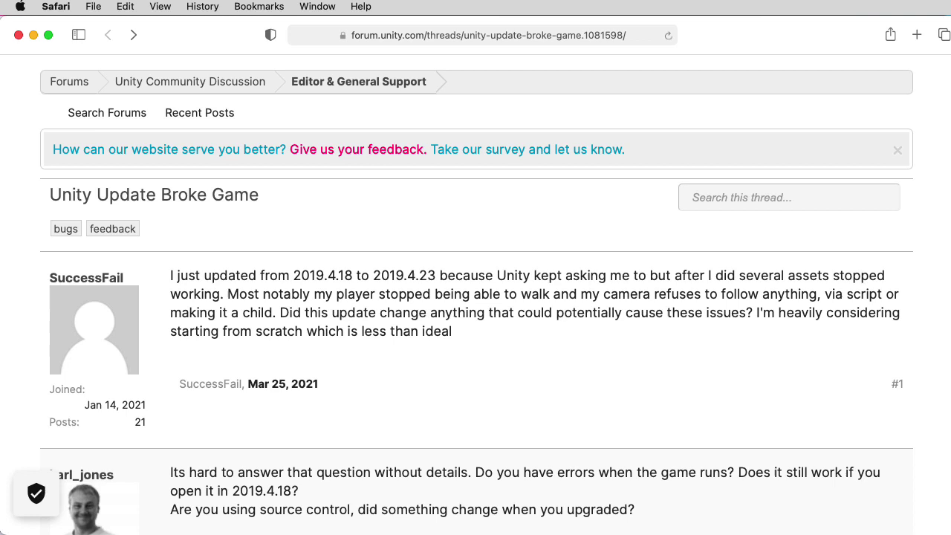
scroll(476, 297, down, 3)
scroll(475, 297, down, 3)
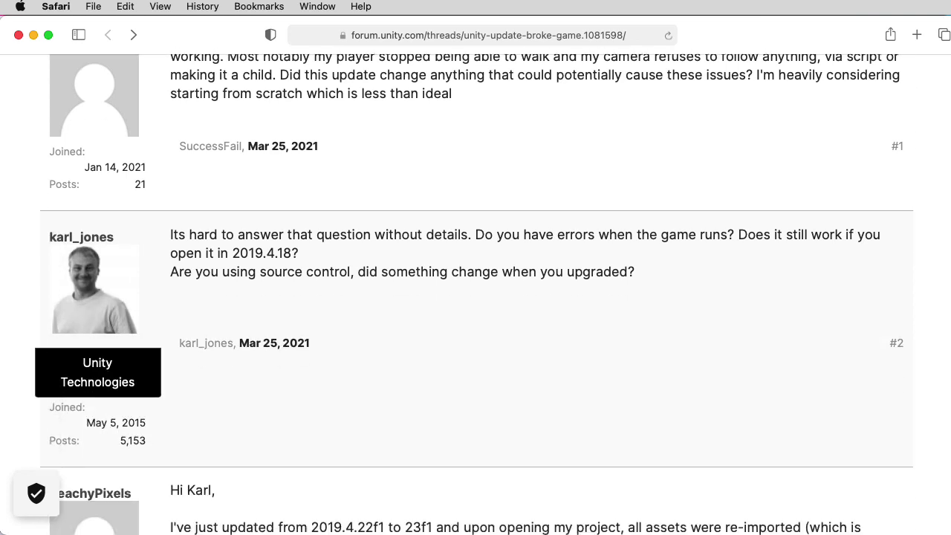
scroll(476, 298, down, 3)
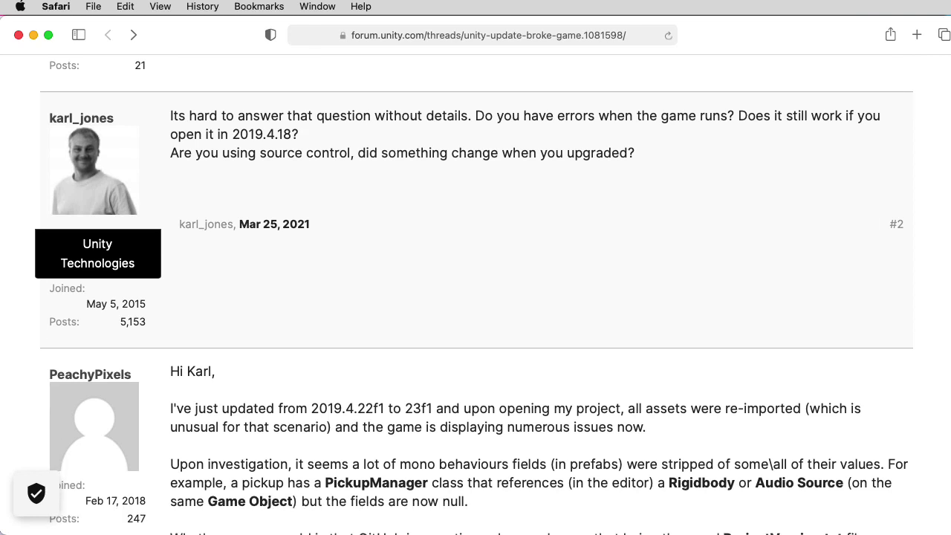
scroll(475, 297, down, 3)
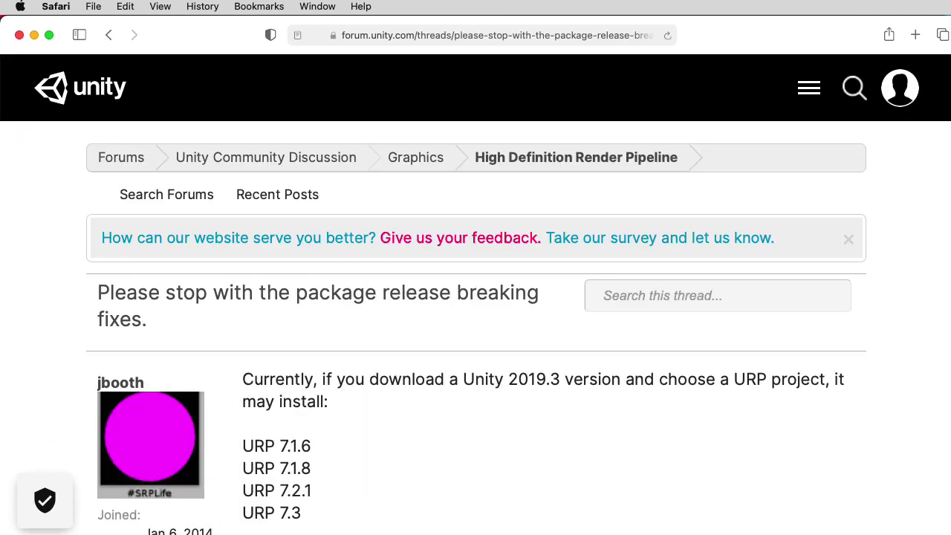
Read the opening post of the forum thread "Please stop with the package release breaking fixes."
scroll(475, 297, down, 4)
scroll(476, 297, down, 4)
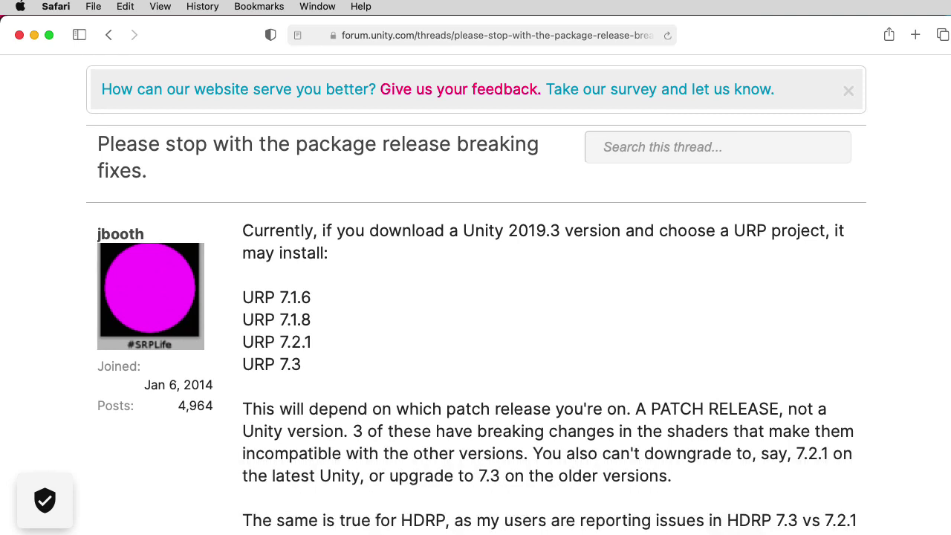
scroll(475, 298, down, 5)
scroll(476, 297, down, 2)
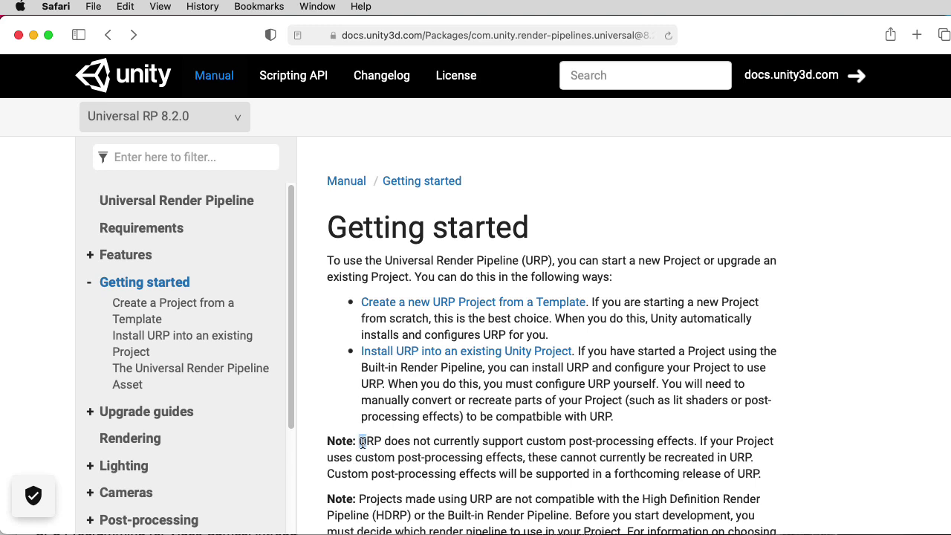
Highlight the note about custom post-processing effects on the Universal RP 8.2.0 Getting started page
drag(363, 442, 773, 477)
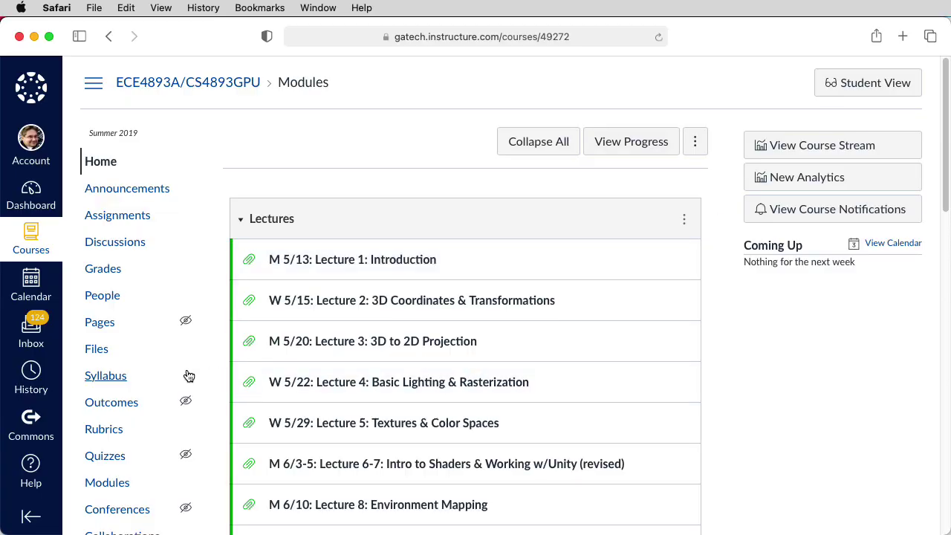
Look through the lectures and other contents of the Summer 2019 ECE4893A/CS4893GPU course site
scroll(189, 376, down, 5)
click(107, 327)
scroll(498, 297, down, 10)
scroll(498, 297, down, 10)
key(Down)
key(Down)
key(Down)
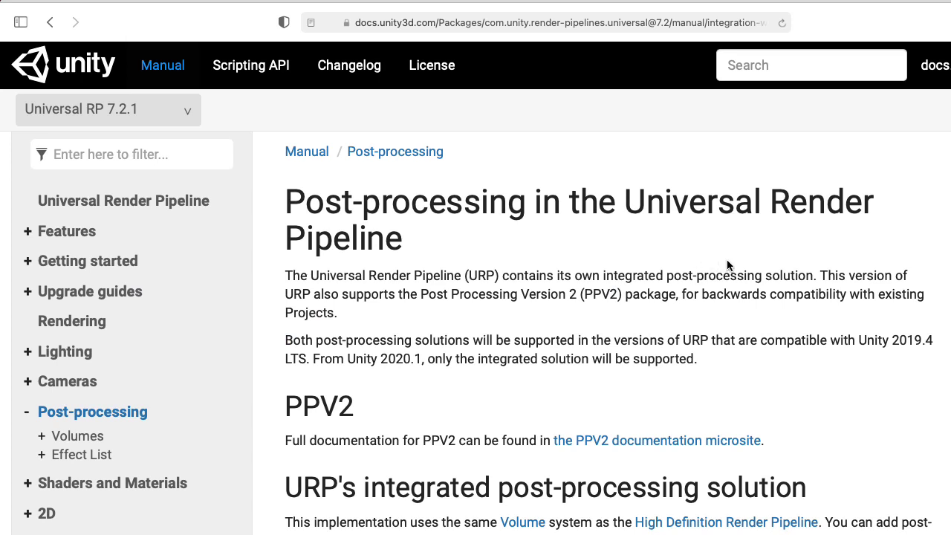
Highlight the Universal RP 7.2.1 post-processing page's phrases on the integrated solution, the PPV2 package and backwards compatibility
drag(503, 277, 821, 281)
click(434, 293)
drag(422, 293, 676, 302)
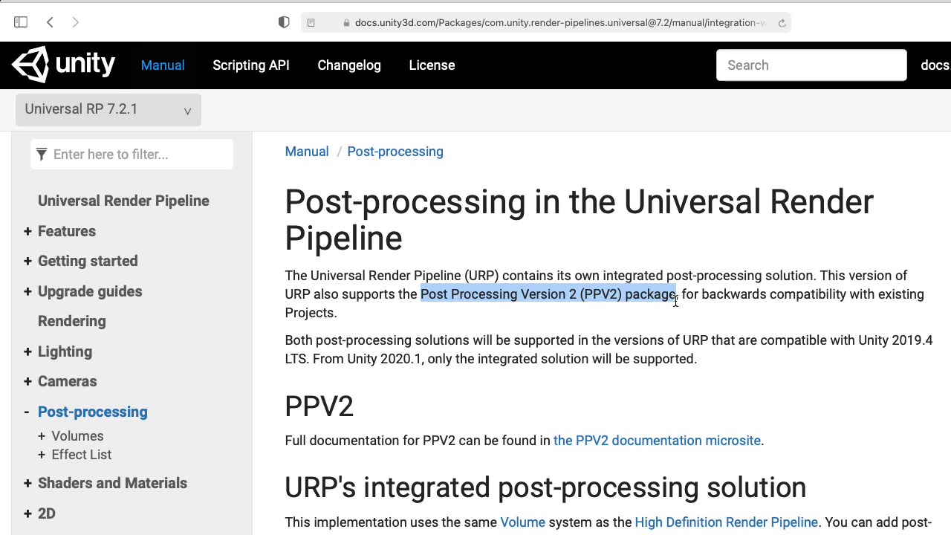
drag(700, 295, 847, 297)
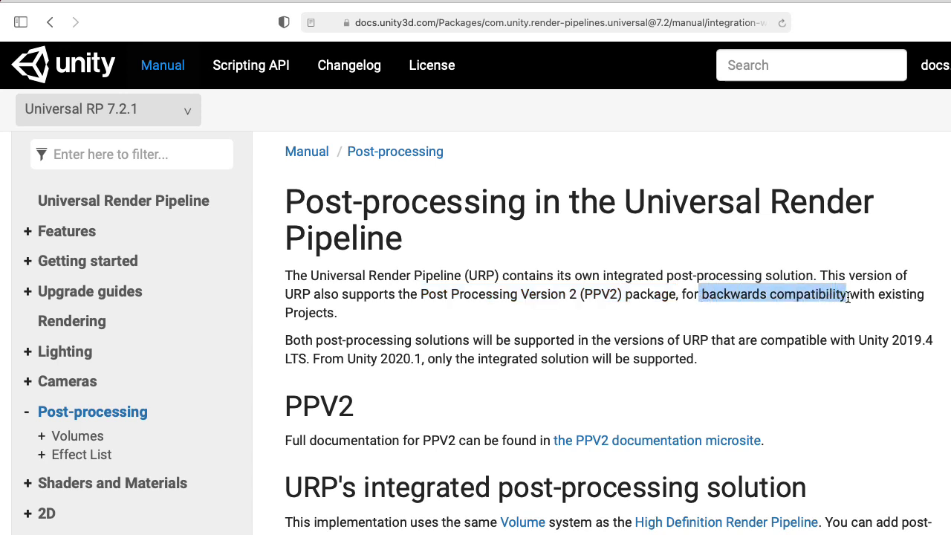
click(851, 362)
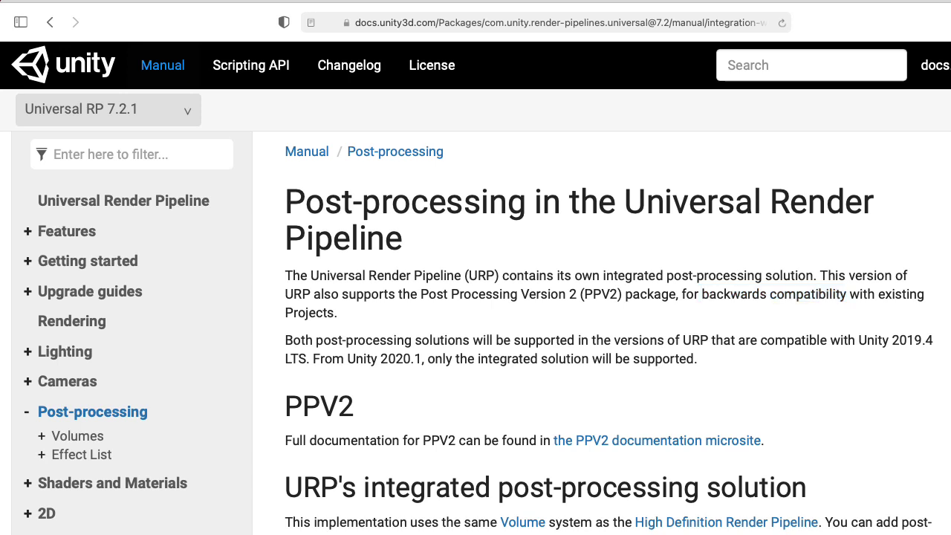
Switch the post-processing manual page through URP versions 7.3.1, 7.6, 7.7 and a further one, checking the post-processing support statement
click(179, 119)
click(92, 356)
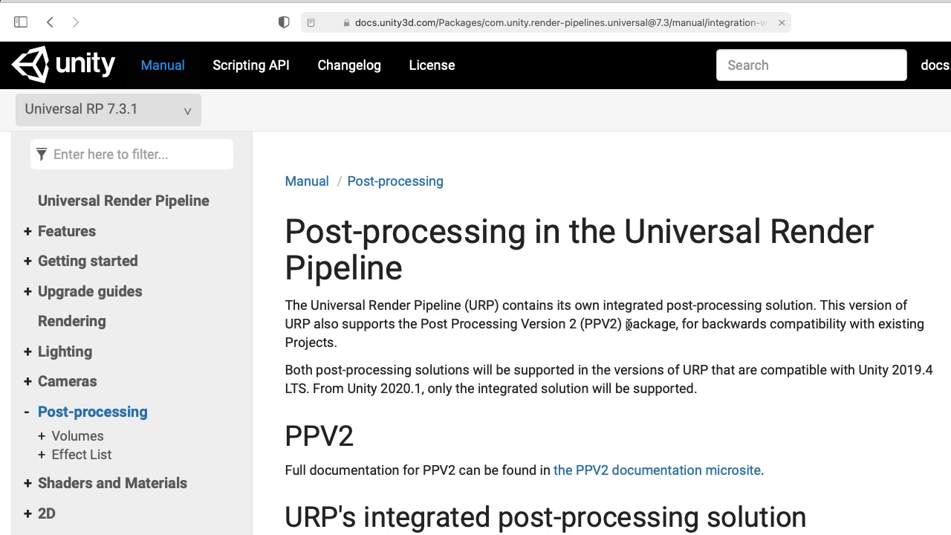
click(142, 306)
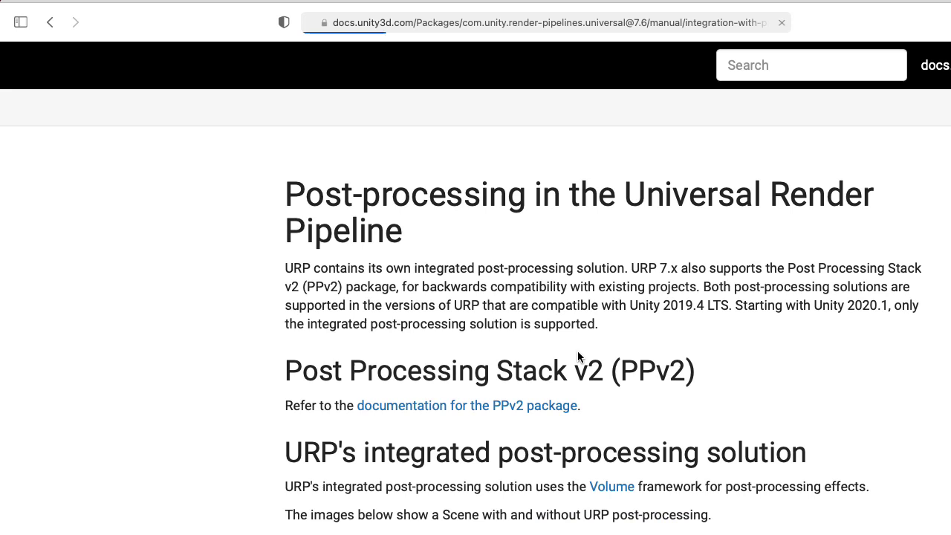
click(179, 117)
click(156, 300)
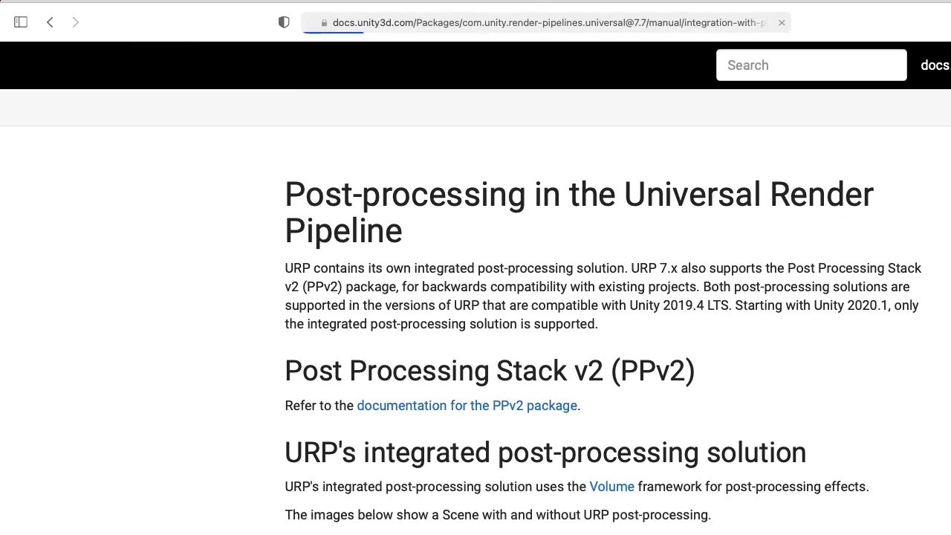
click(187, 109)
click(163, 294)
drag(456, 325, 863, 322)
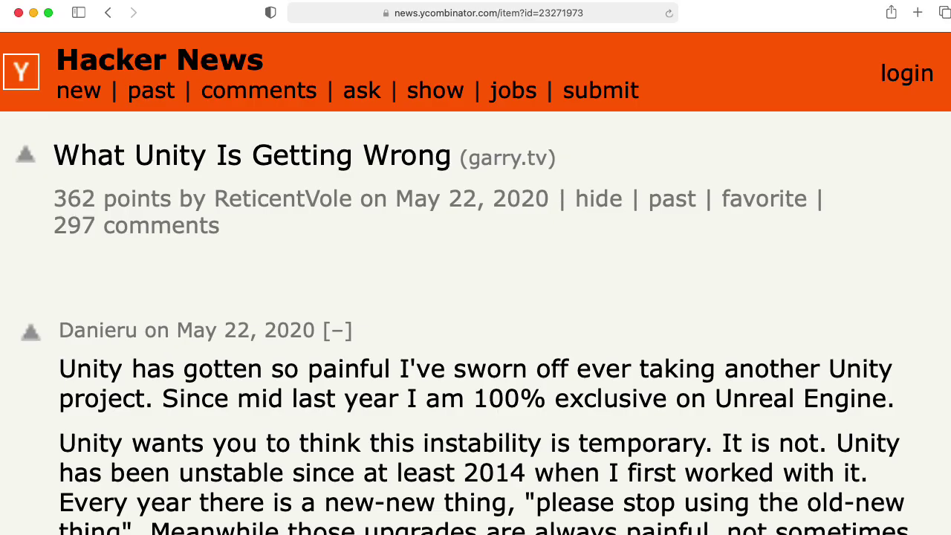
Read the top comment and its first reply in the Hacker News discussion "What Unity Is Getting Wrong"
key(Down)
key(Down)
key(Down)
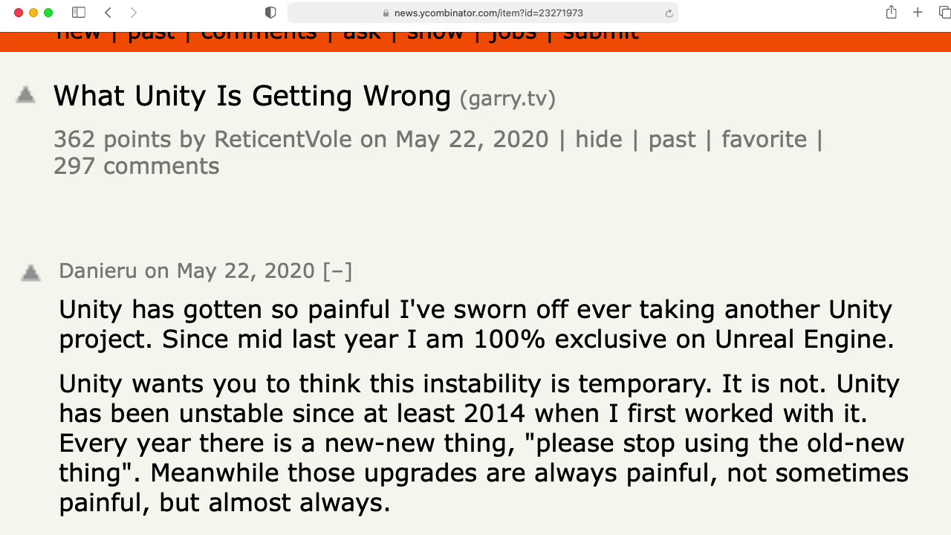
key(Down)
key(Down)
key(Down)
key(Down)
key(Down)
key(Down)
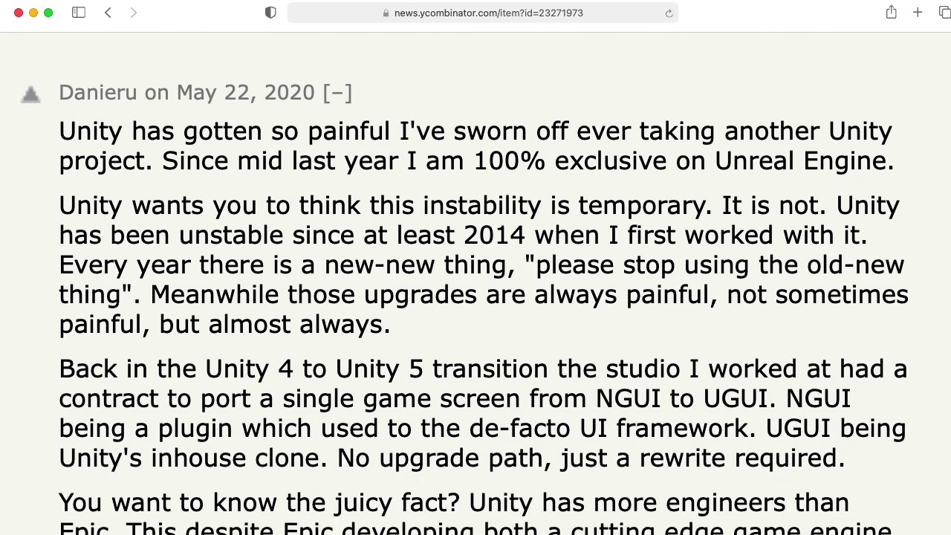
key(Down)
key(Down)
key(Down)
key(Down)
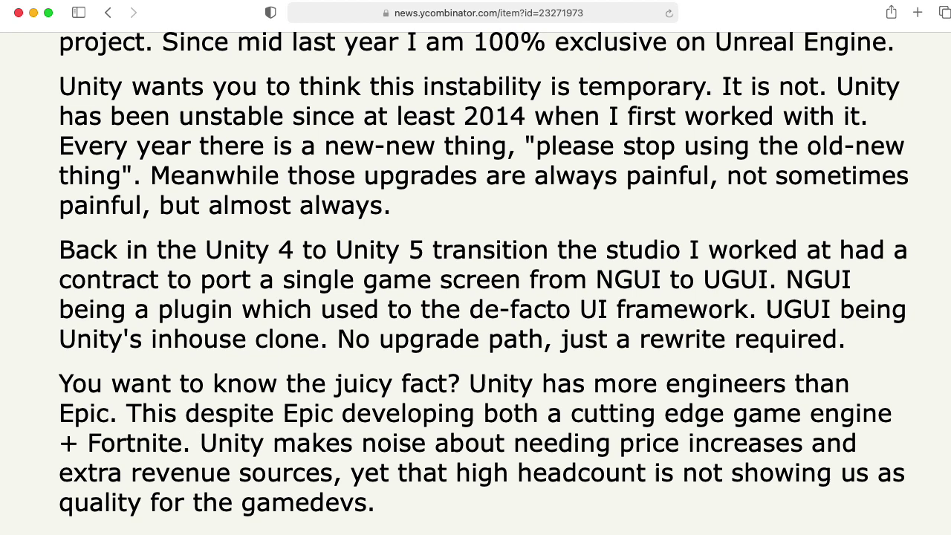
key(Down)
key(Down)
key(Down)
key(Down)
key(Down)
key(Down)
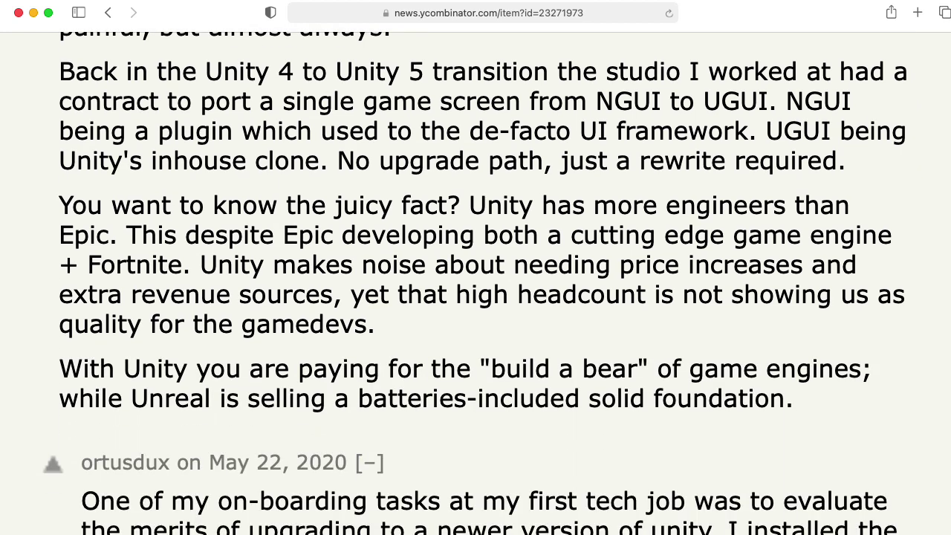
key(Down)
key(Down)
key(Down)
key(Down)
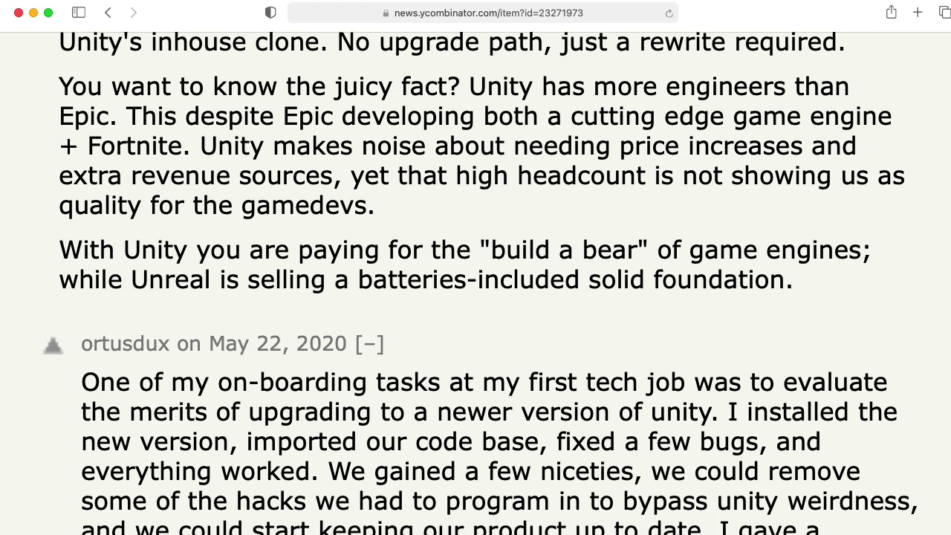
key(Down)
key(Down)
key(Down)
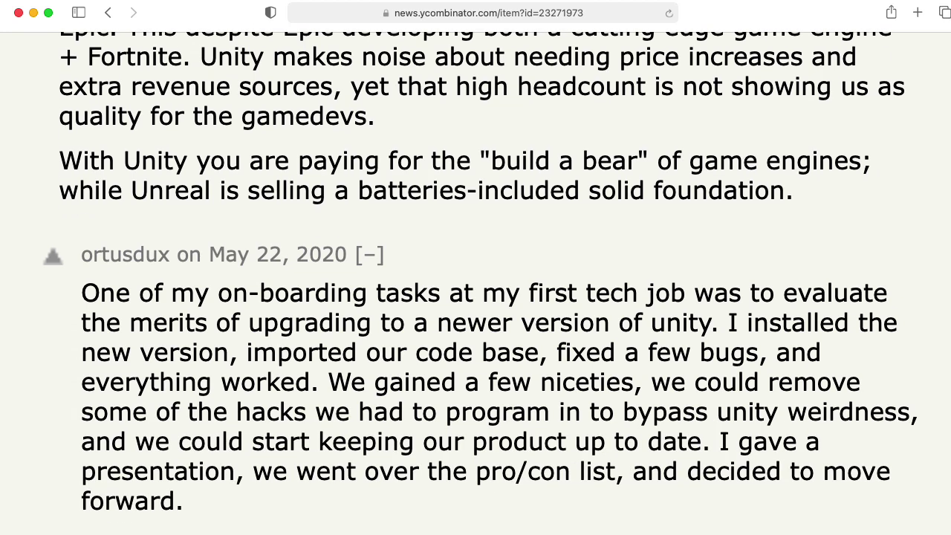
key(Down)
key(Down)
key(Down)
key(Down)
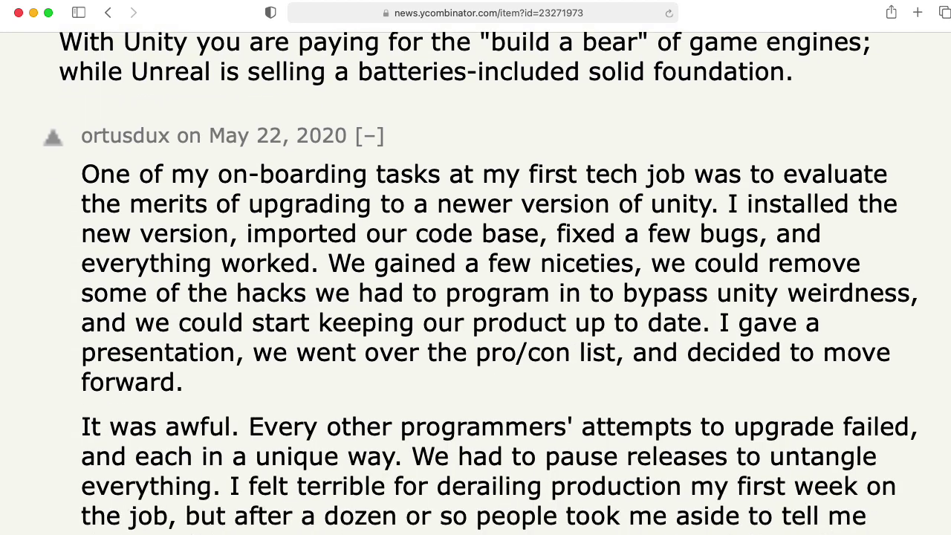
key(Down)
key(Down)
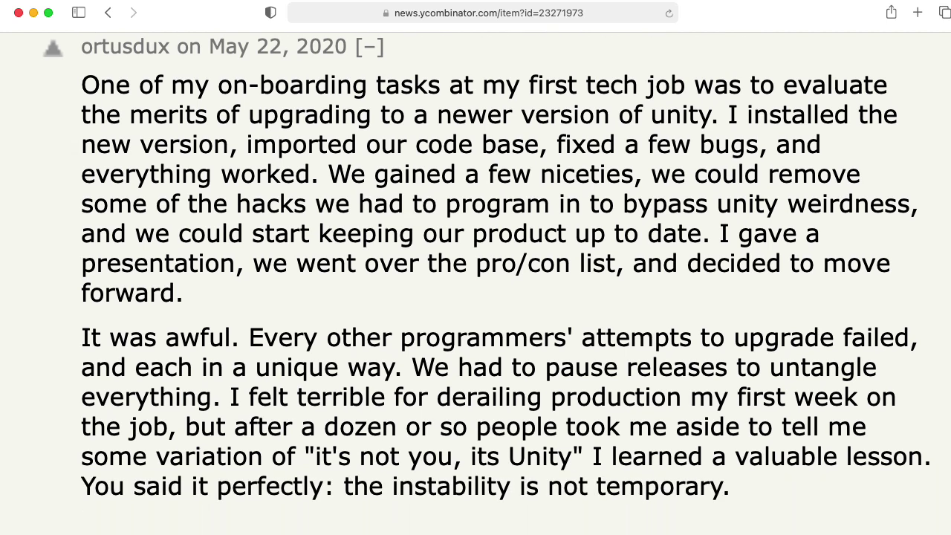
Read the independent game developer's Hacker News comment about the Universal Render Pipeline
key(Page_Down)
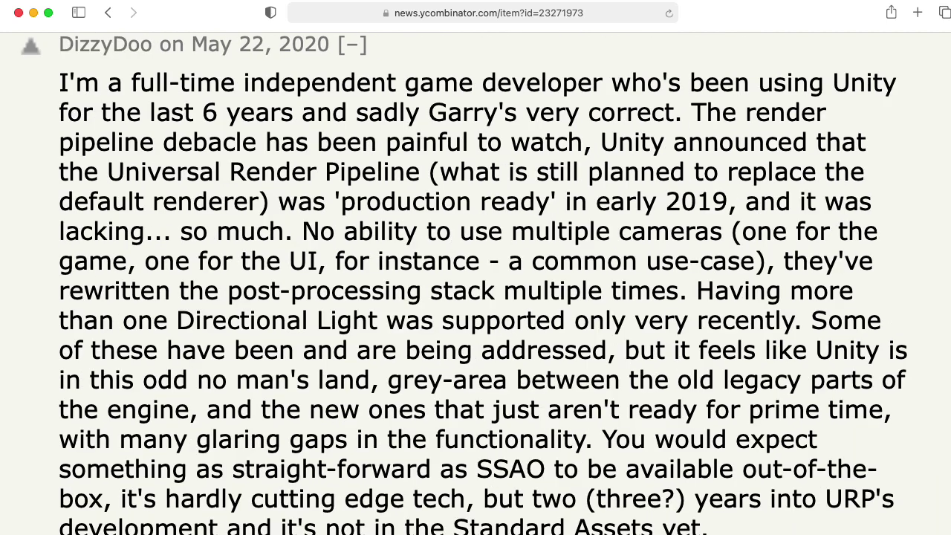
key(Down)
key(Down)
key(Down)
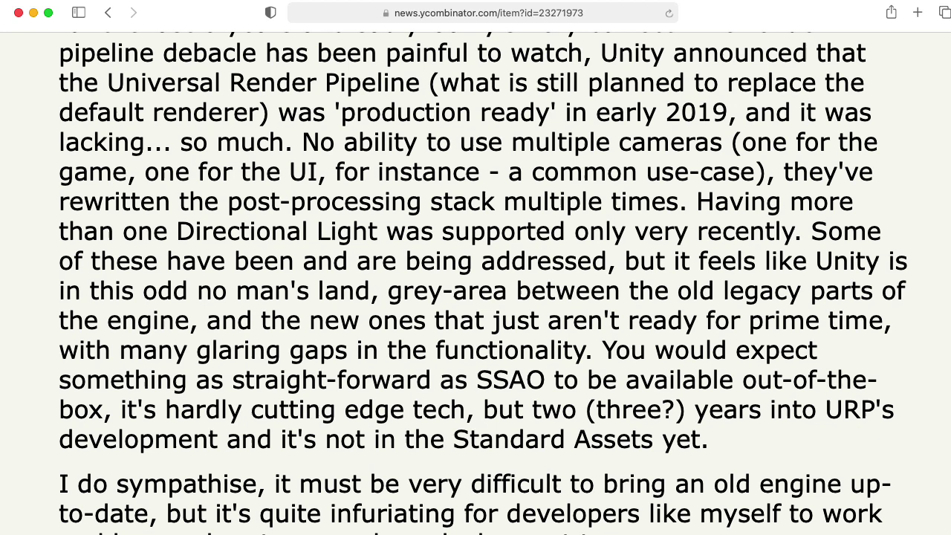
key(Down)
key(Down)
key(Down)
key(Down)
key(Down)
key(Down)
key(Down)
key(Down)
key(Down)
key(Down)
key(Down)
key(Down)
key(Down)
key(Down)
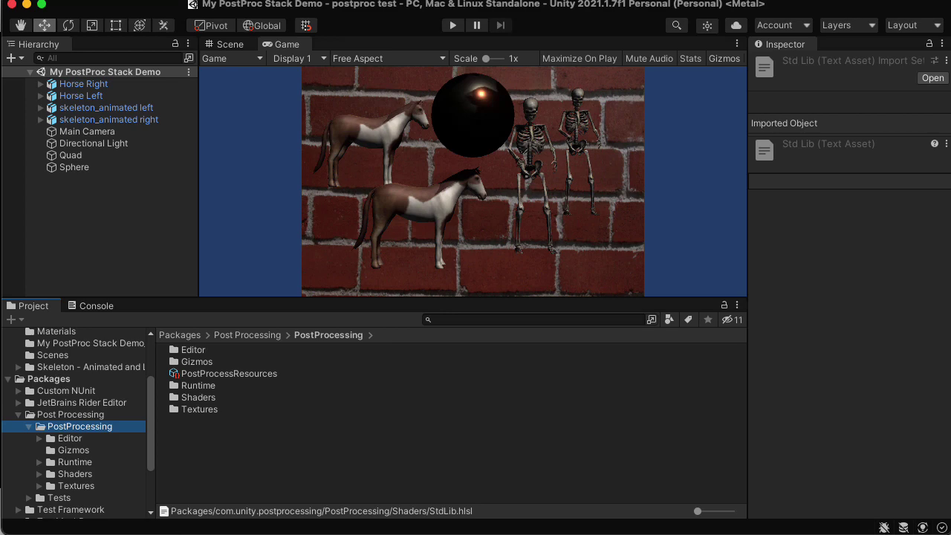
In Unity, open the StdLib file from the Post Processing package's Shaders folder in the code editor
click(82, 474)
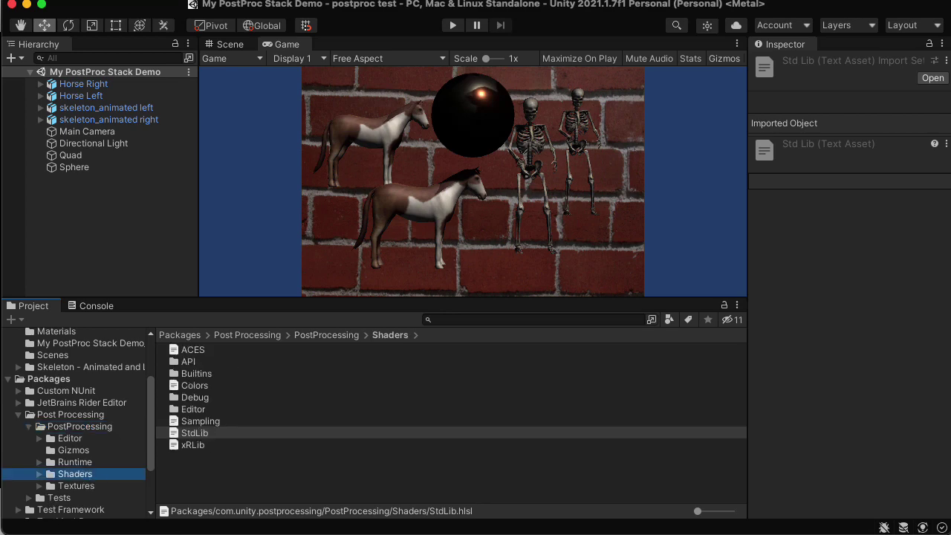
double_click(195, 434)
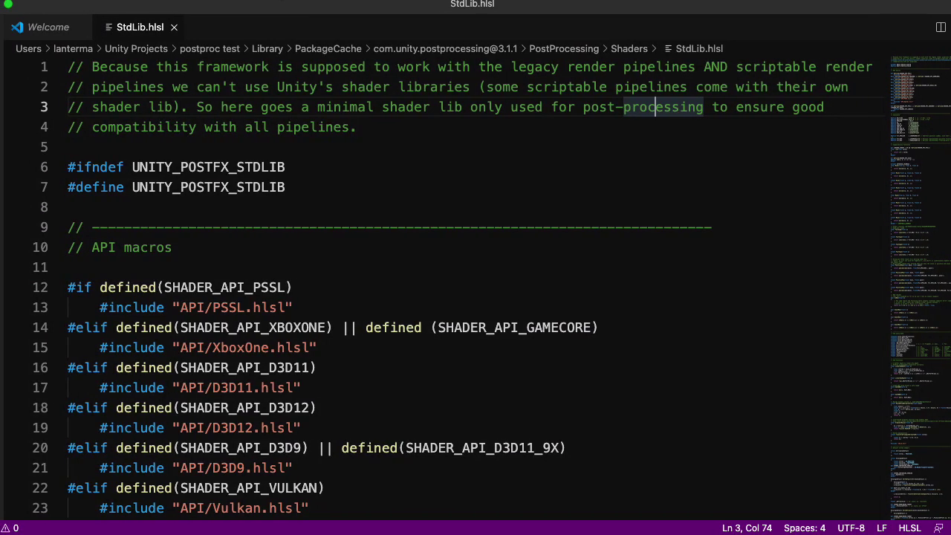
Examine StdLib.hlsl, covering its opening comment about pipeline compatibility and the helper functions further down, and return to the beginning
drag(116, 67, 828, 69)
double_click(135, 88)
click(408, 87)
click(245, 88)
scroll(476, 290, down, 14)
scroll(476, 290, down, 9)
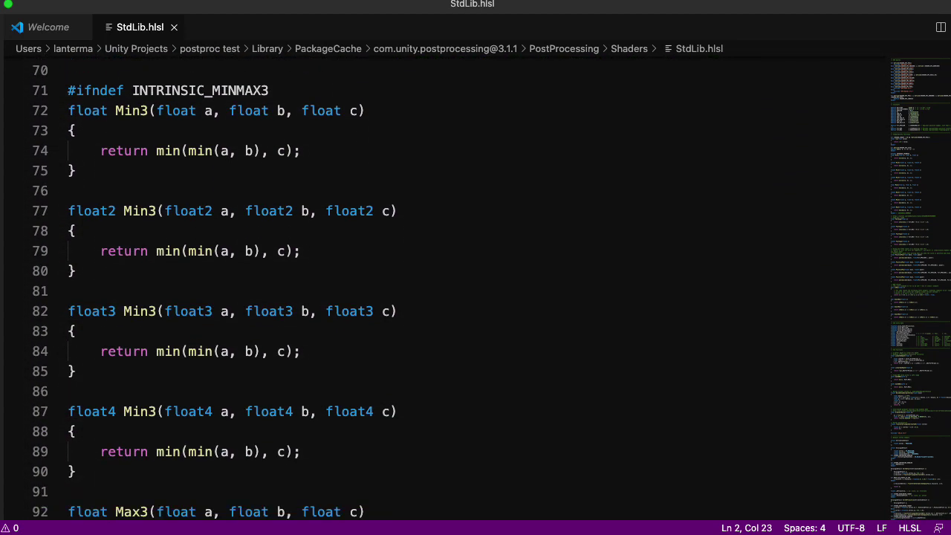
scroll(475, 290, up, 20)
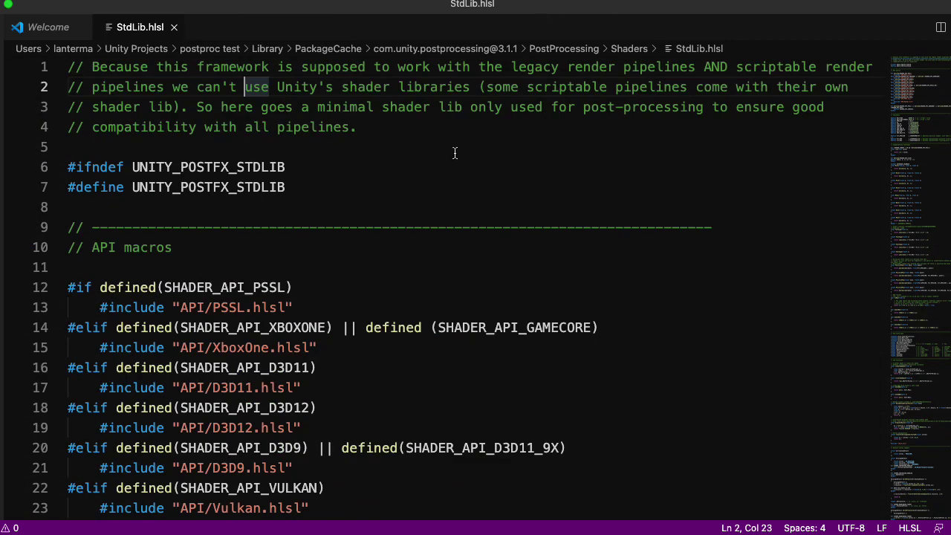
drag(455, 147, 286, 26)
click(70, 67)
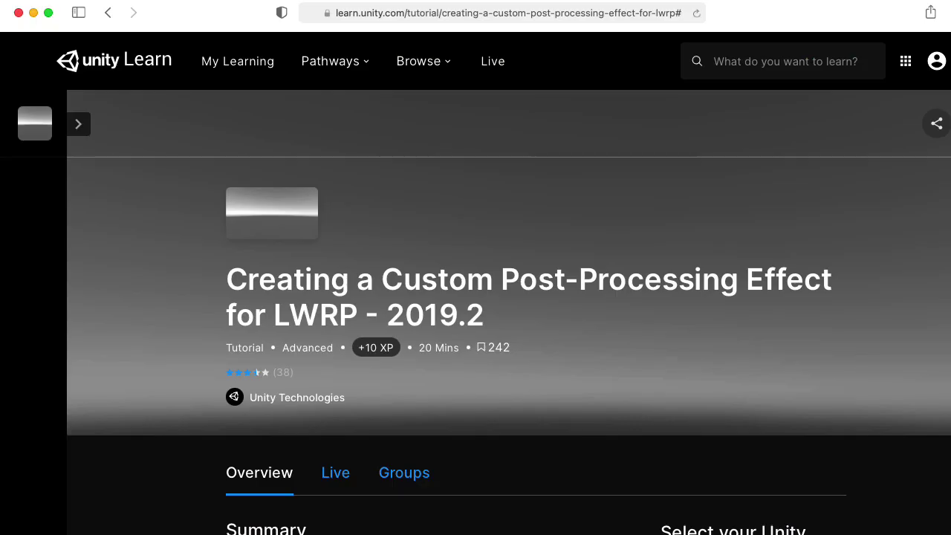
In Safari, highlight the Unity Learn tutorial title "Creating a Custom Post-Processing Effect for LWRP"
drag(228, 279, 350, 314)
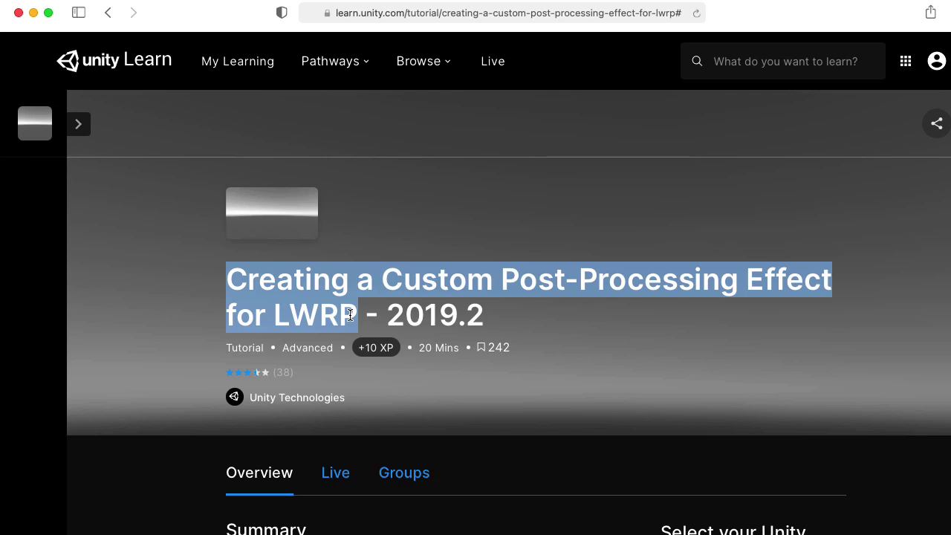
Highlight 2019.2 in the LWRP tutorial title, clear the highlight, and read on through the tutorial's Introduction and following content
drag(386, 316, 486, 319)
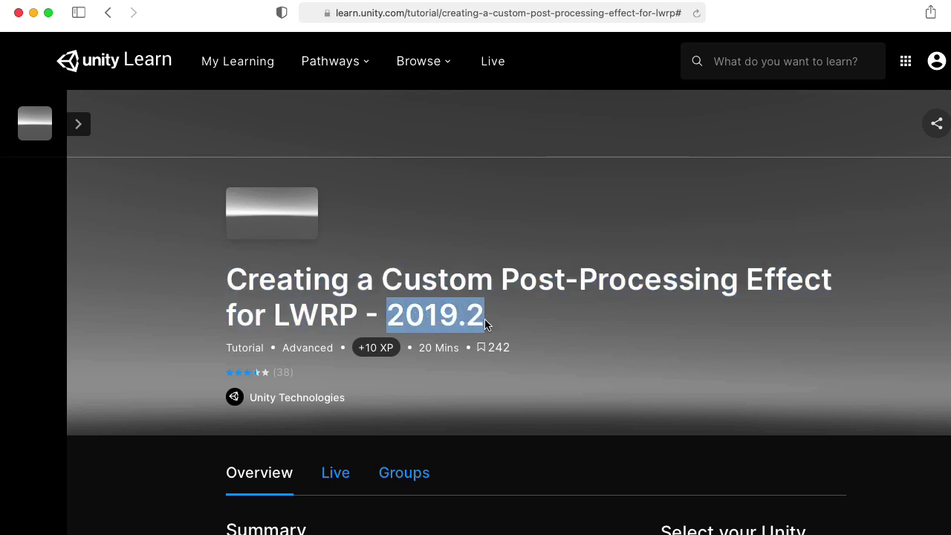
click(493, 317)
scroll(493, 317, down, 5)
scroll(493, 317, down, 7)
scroll(494, 317, down, 8)
scroll(494, 317, down, 7)
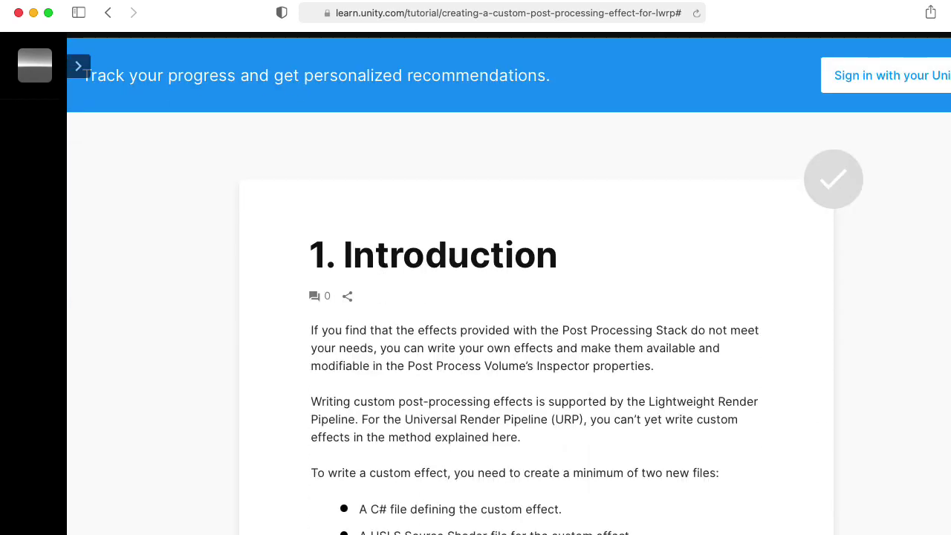
scroll(494, 318, down, 7)
scroll(494, 317, down, 7)
scroll(493, 317, down, 7)
scroll(494, 318, down, 3)
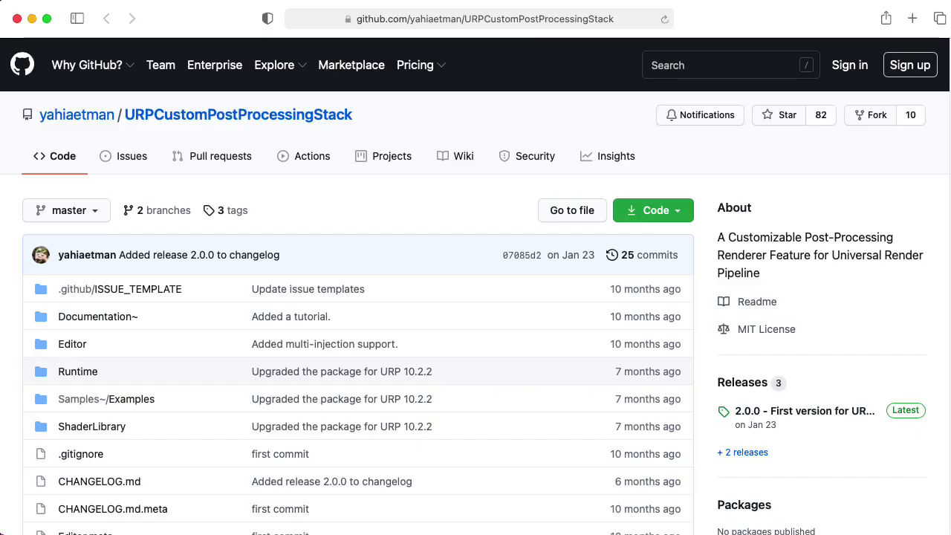
Look through the URPCustomPostProcessingStack GitHub repository's file list and read its README introduction and screenshots
scroll(475, 285, down, 5)
scroll(476, 285, down, 5)
scroll(475, 285, down, 5)
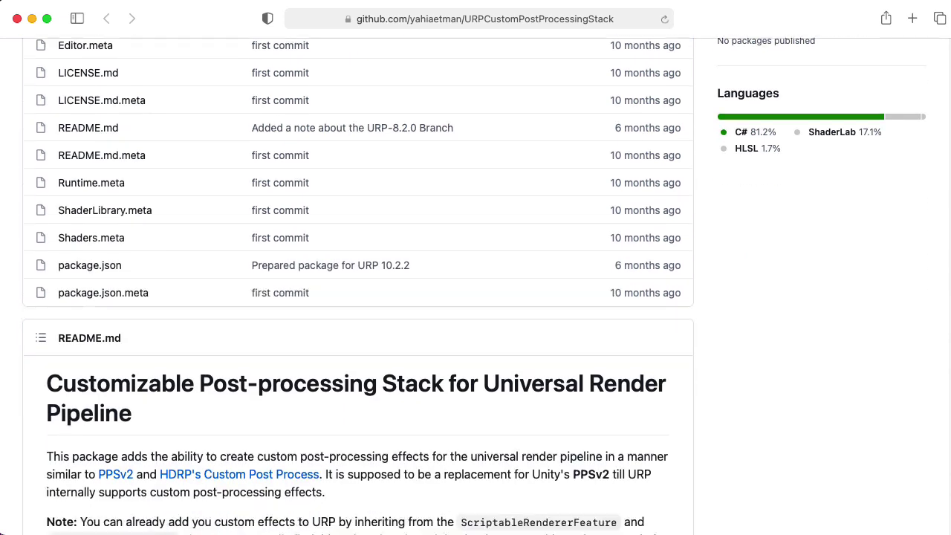
scroll(476, 285, down, 3)
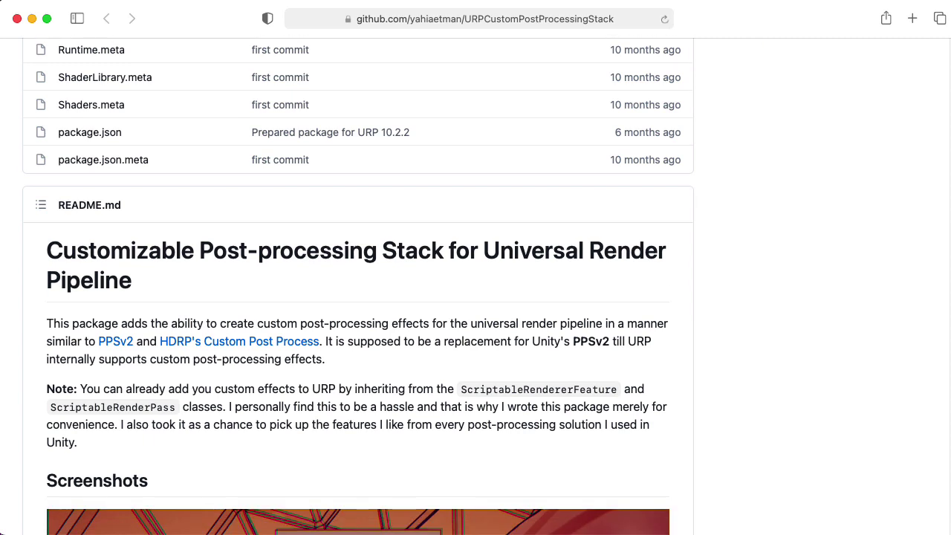
scroll(475, 285, down, 6)
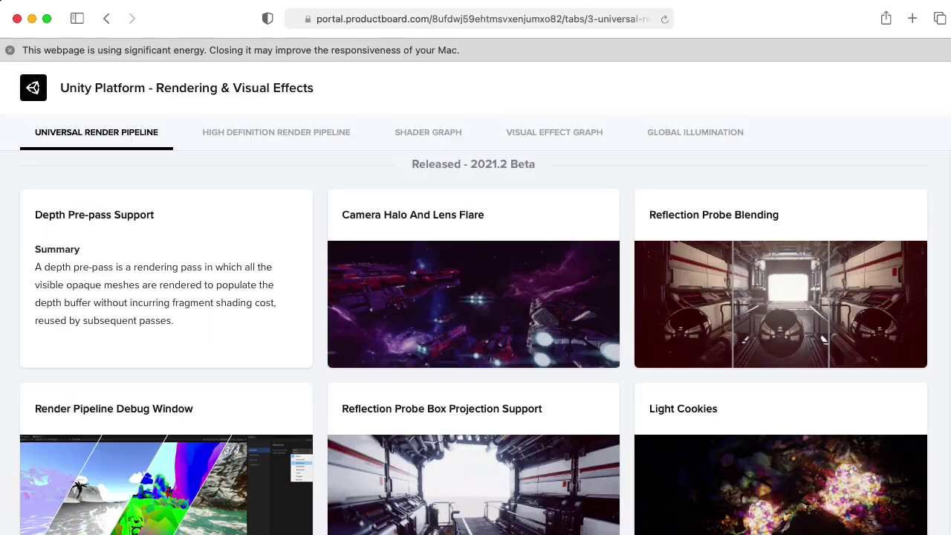
Review the Universal Render Pipeline roadmap, from the 2021.2 Beta features to Post Processing Custom Effects and the Planned section
scroll(473, 346, down, 10)
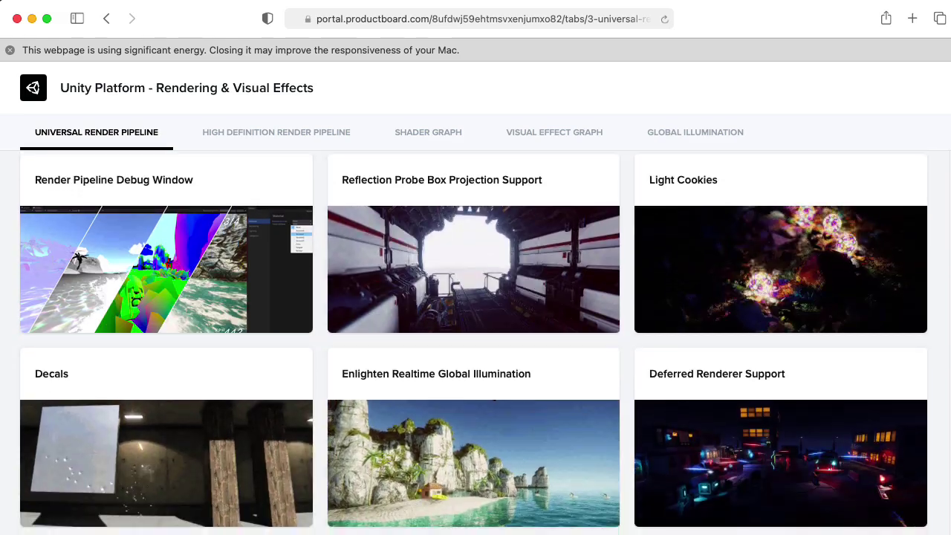
scroll(474, 345, down, 8)
scroll(474, 346, down, 2)
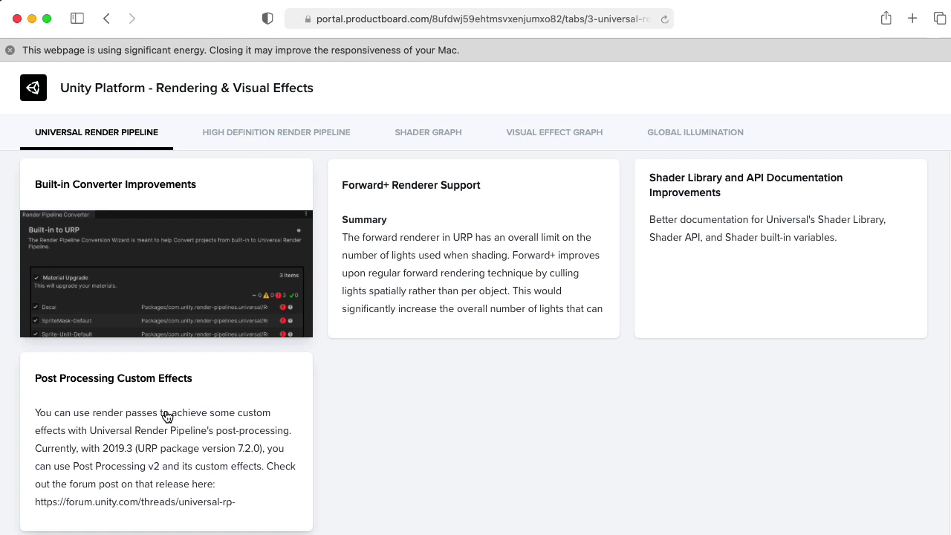
scroll(167, 417, down, 5)
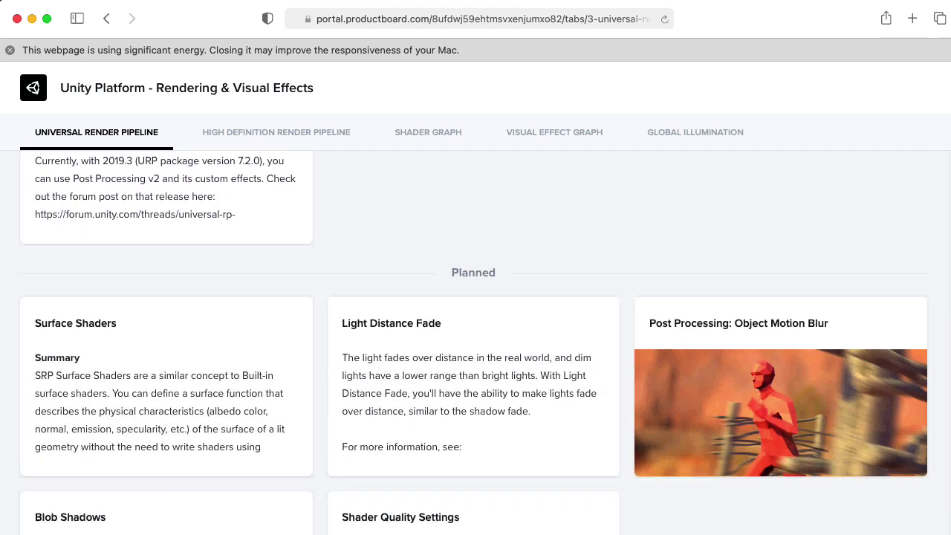
scroll(473, 342, down, 2)
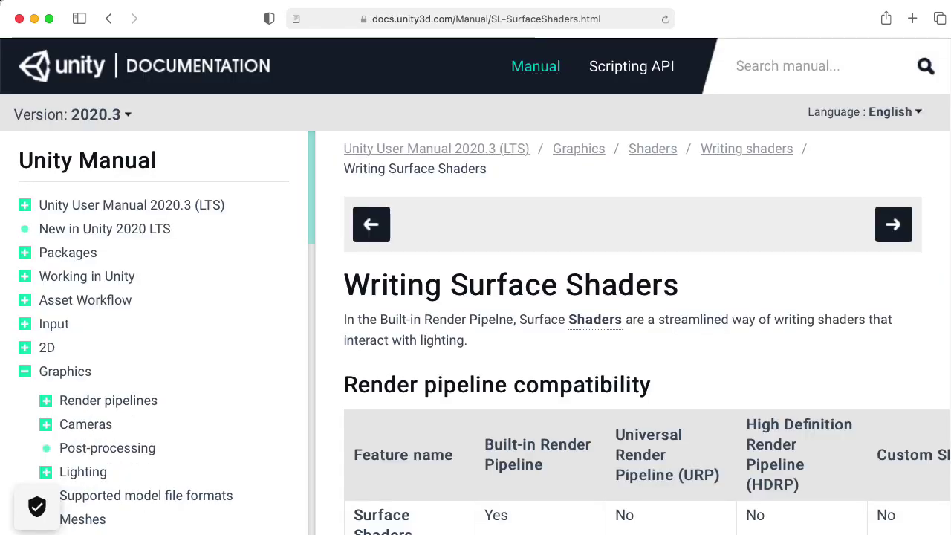
Read the Unity Manual page Writing Surface Shaders, covering render pipeline compatibility and the SurfaceOutputStandard structures
scroll(632, 333, down, 10)
scroll(632, 333, down, 3)
scroll(631, 332, down, 3)
scroll(632, 333, down, 3)
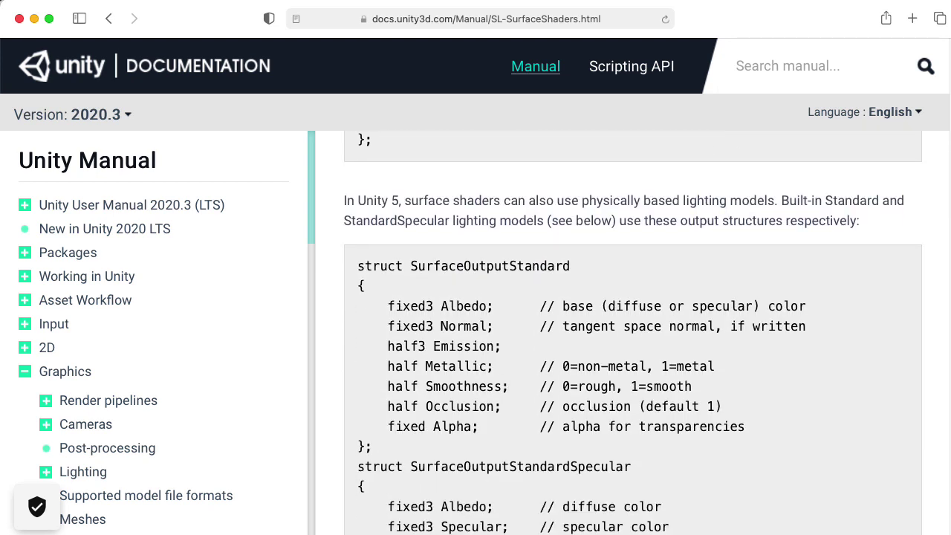
scroll(632, 333, down, 3)
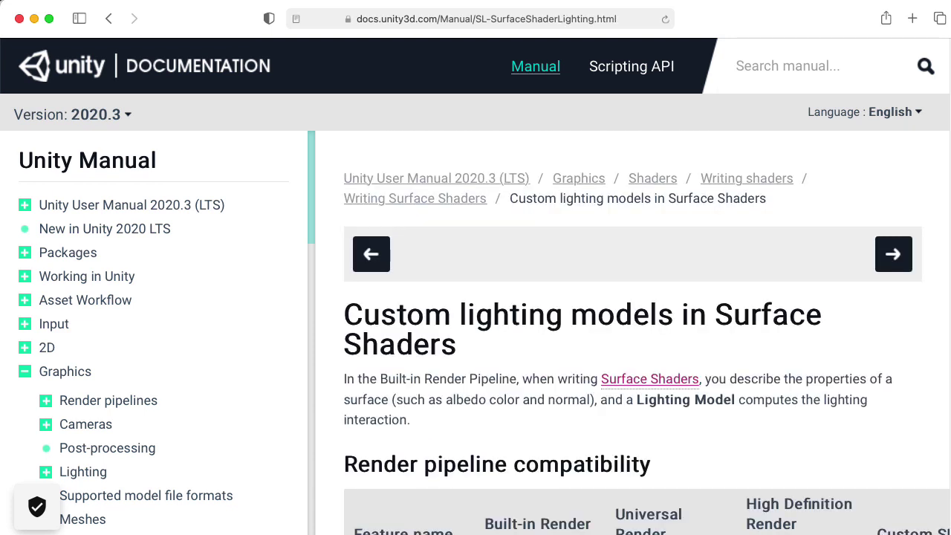
Read the manual page on custom lighting models in Surface Shaders and the introduction to Scriptable Render Pipeline fundamentals
scroll(632, 333, down, 5)
scroll(631, 333, down, 5)
scroll(632, 333, down, 2)
scroll(632, 333, down, 2)
scroll(631, 333, down, 2)
scroll(632, 333, down, 2)
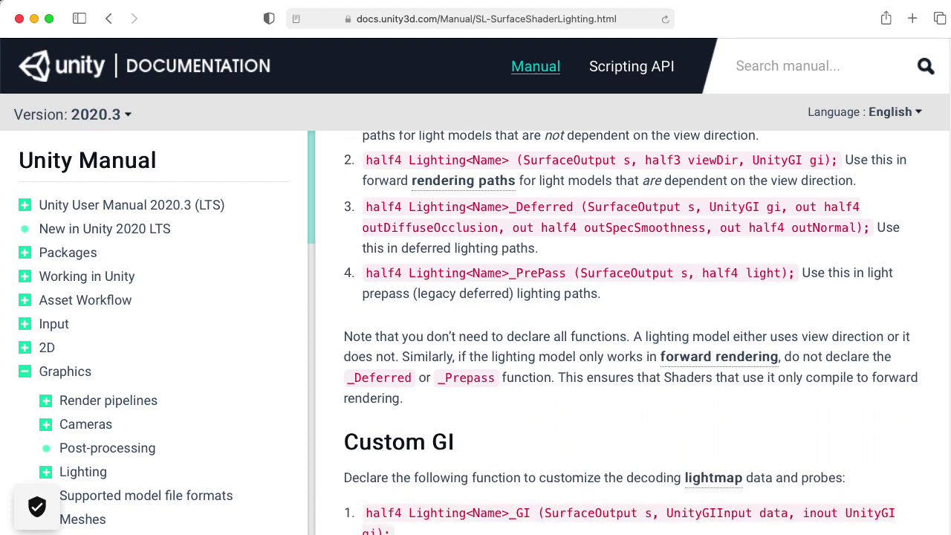
scroll(632, 333, down, 2)
scroll(631, 333, down, 1)
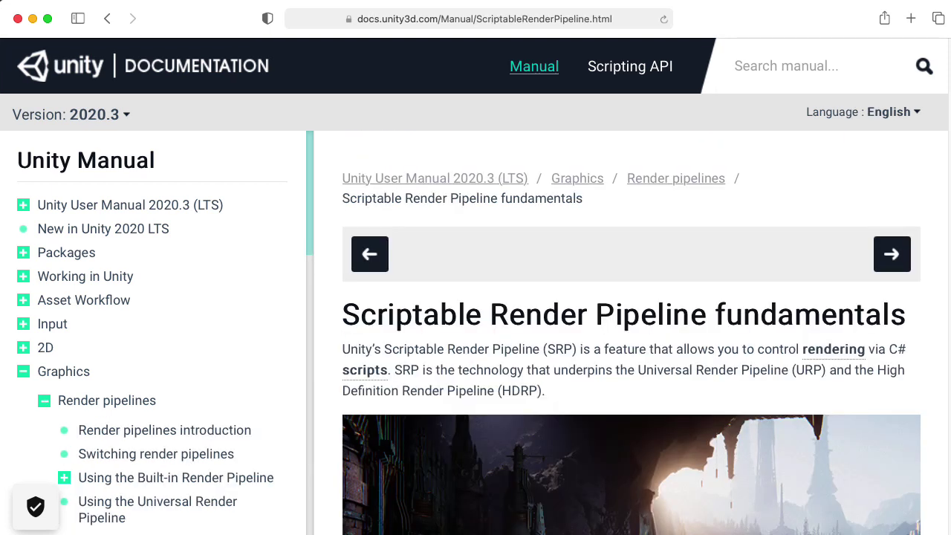
scroll(631, 333, down, 2)
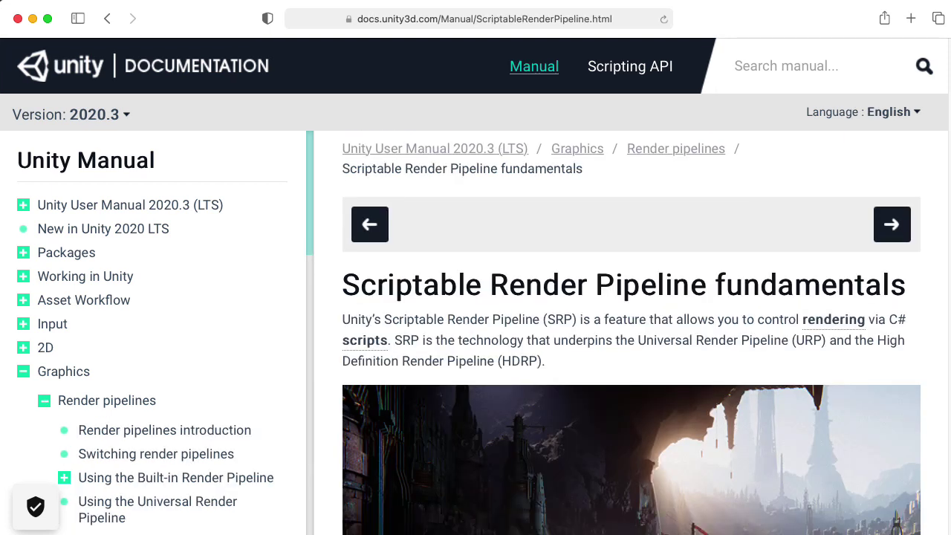
scroll(631, 332, down, 2)
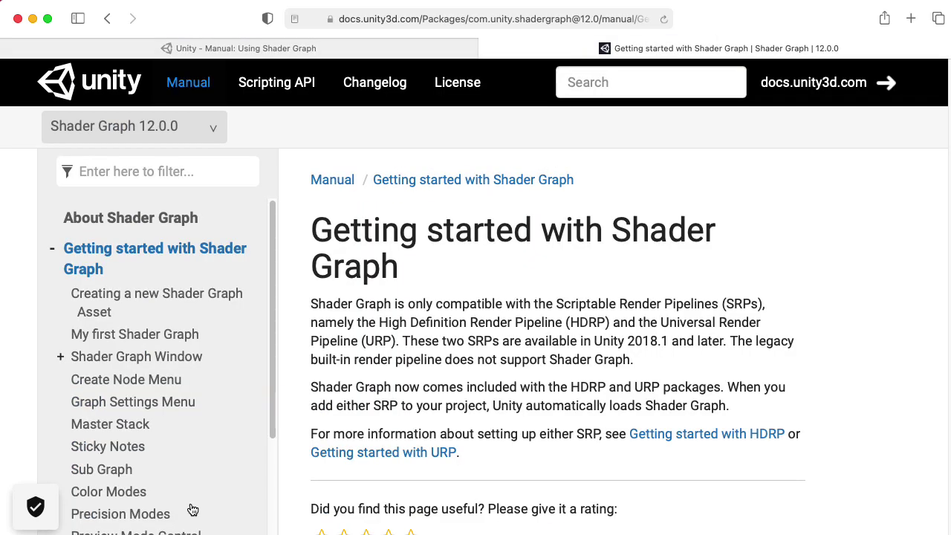
Open the Shader Graph 12.0.0 page "Creating a new Shader Graph Asset" and read through its graph options
click(201, 305)
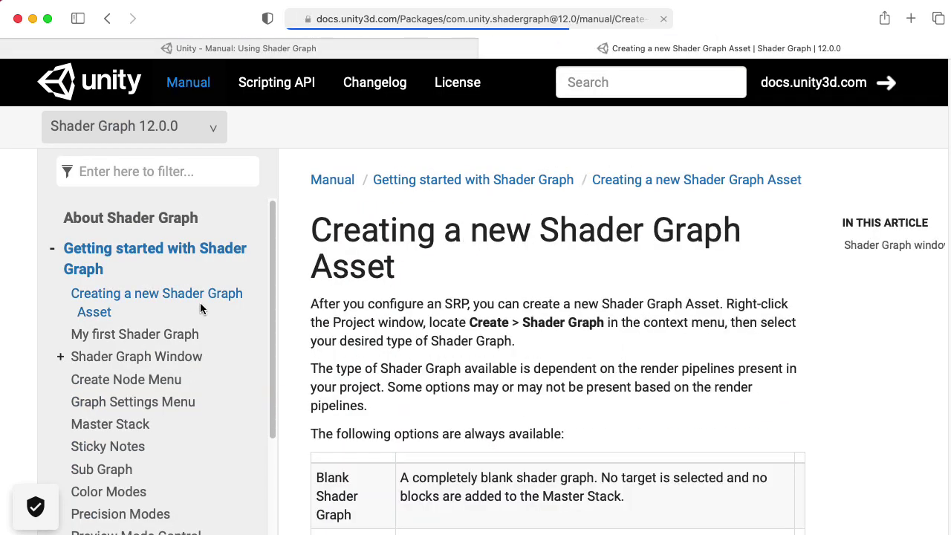
scroll(558, 342, down, 10)
scroll(558, 342, down, 8)
scroll(557, 342, down, 7)
scroll(558, 342, down, 2)
Open the "My first Shader Graph" page and read from Create a New Graph to Save the graph
click(183, 335)
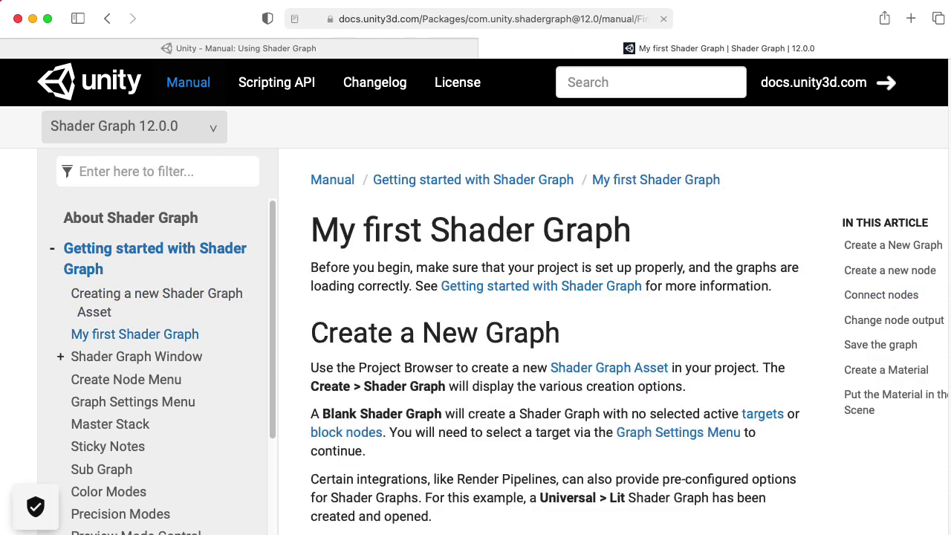
scroll(558, 342, down, 12)
scroll(557, 342, down, 14)
scroll(557, 342, down, 10)
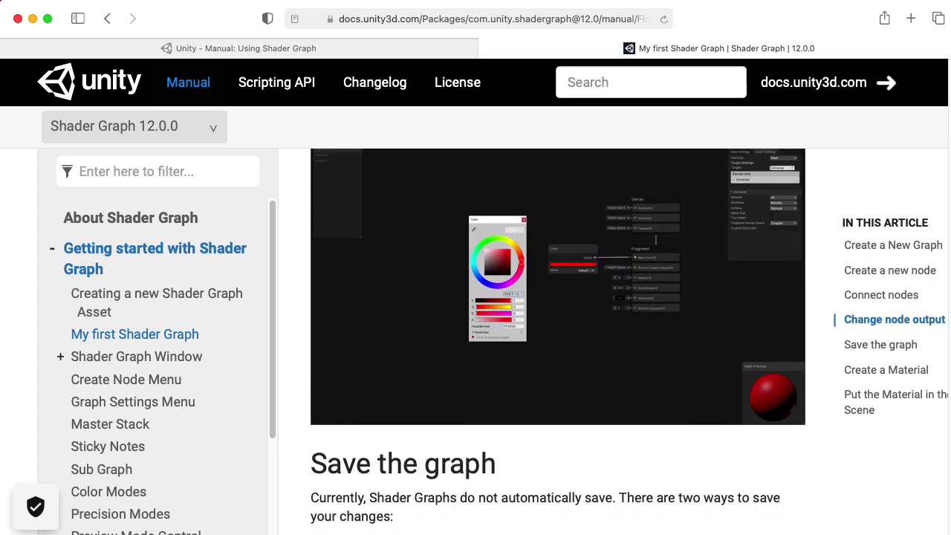